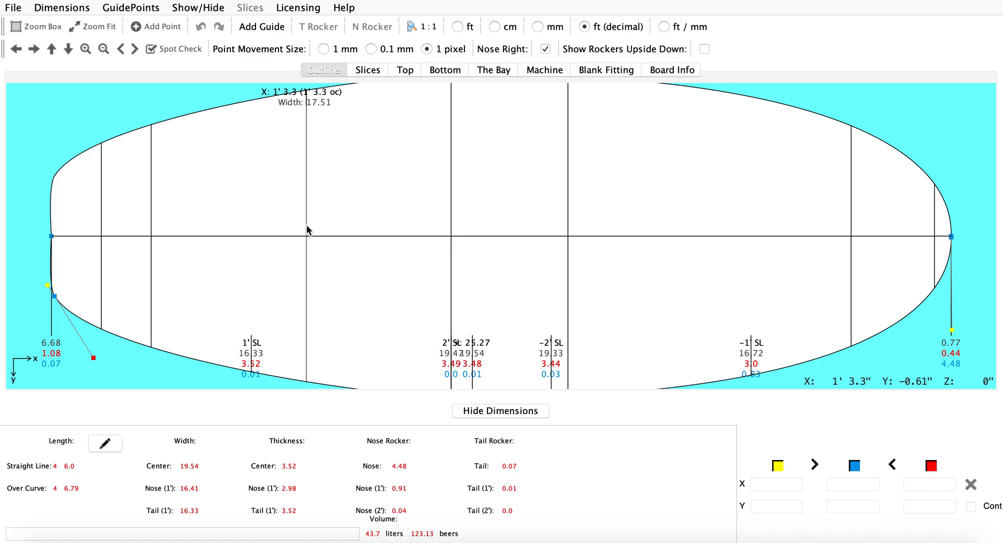
- In the slice at 0' 6.0, lower the deck point at Y 5.25 to Z 3.42
{"action": "left_click", "coordinate": [369, 70]}
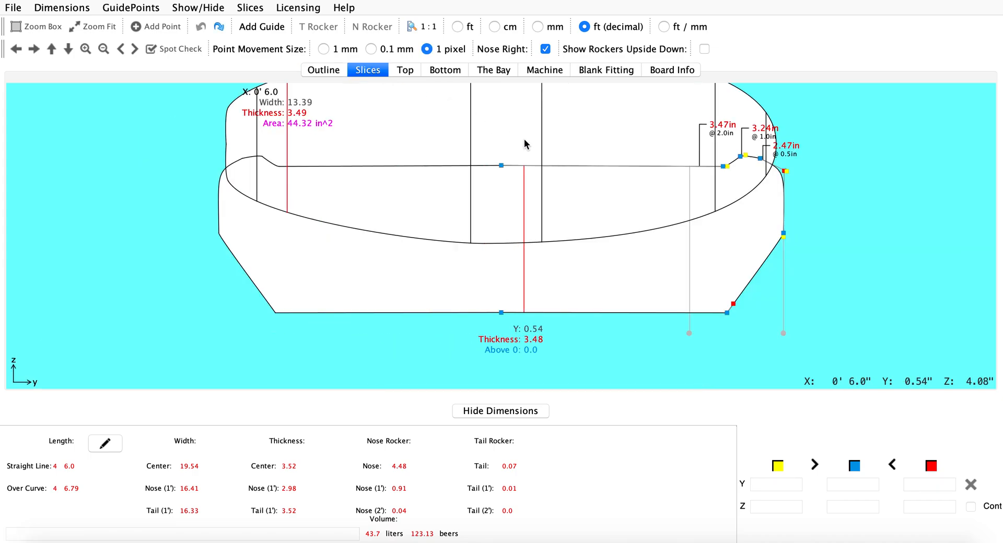
{"action": "left_click", "coordinate": [723, 166]}
{"action": "key", "text": "Down"}
{"action": "key", "text": "Down"}
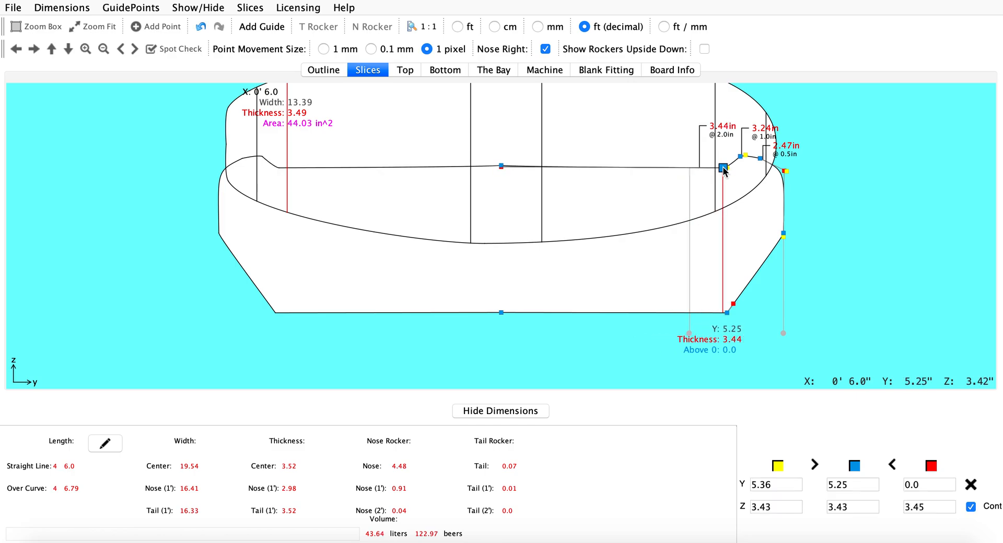
{"action": "key", "text": "Down"}
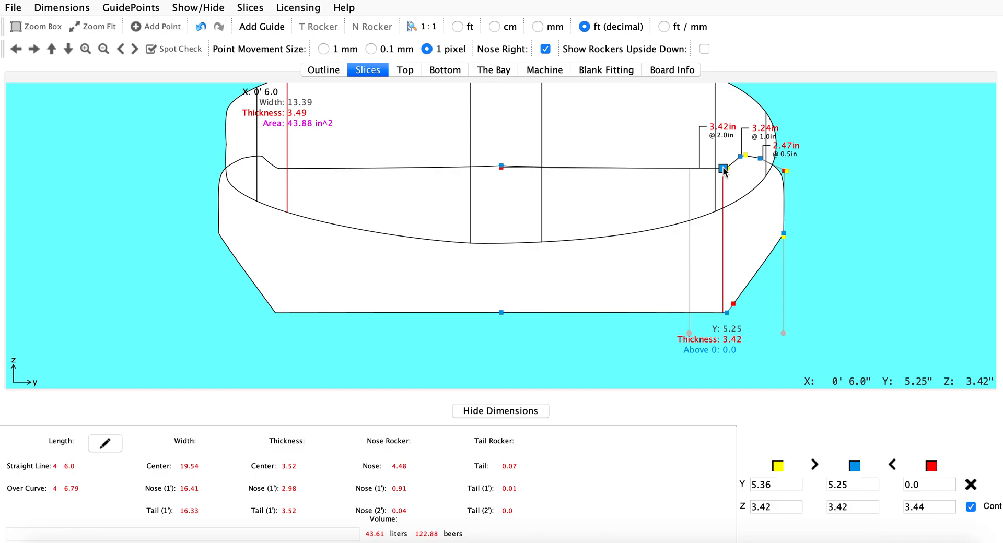
- Try moving the deck point's handle near the centreline to Y 0.04, Z 3.36, and undo the slice's deck edits
{"action": "left_click_drag", "start_coordinate": [501, 166], "coordinate": [504, 172]}
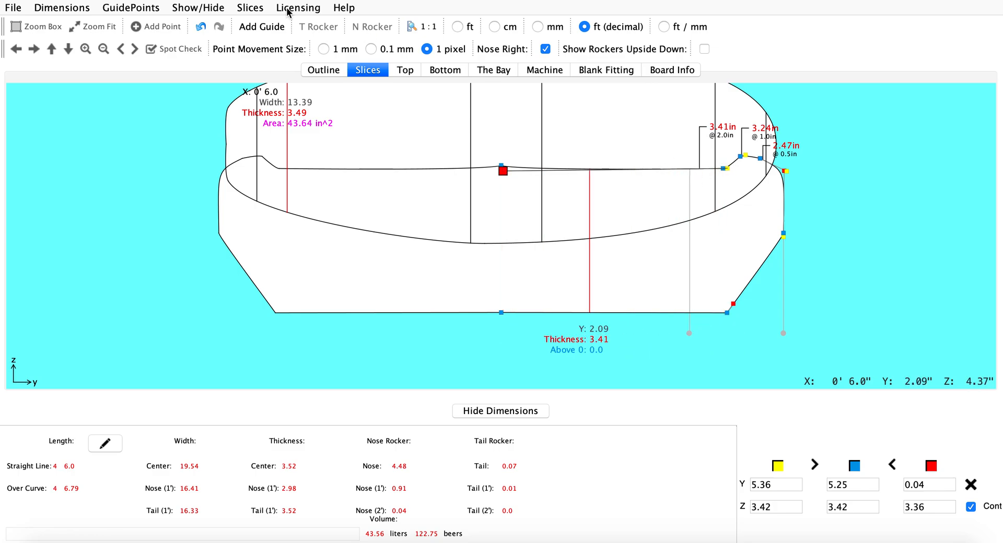
{"action": "left_click", "coordinate": [202, 27]}
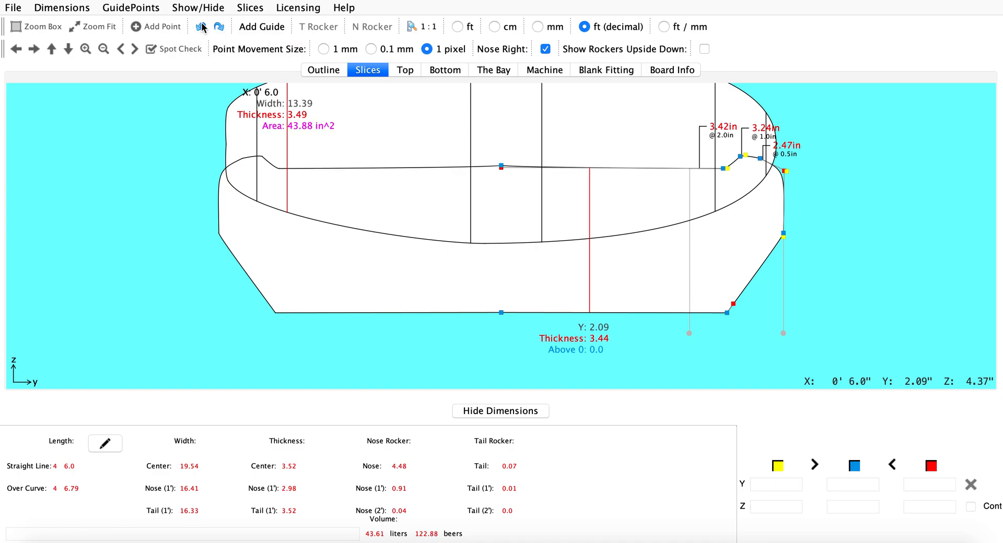
{"action": "left_click", "coordinate": [202, 27]}
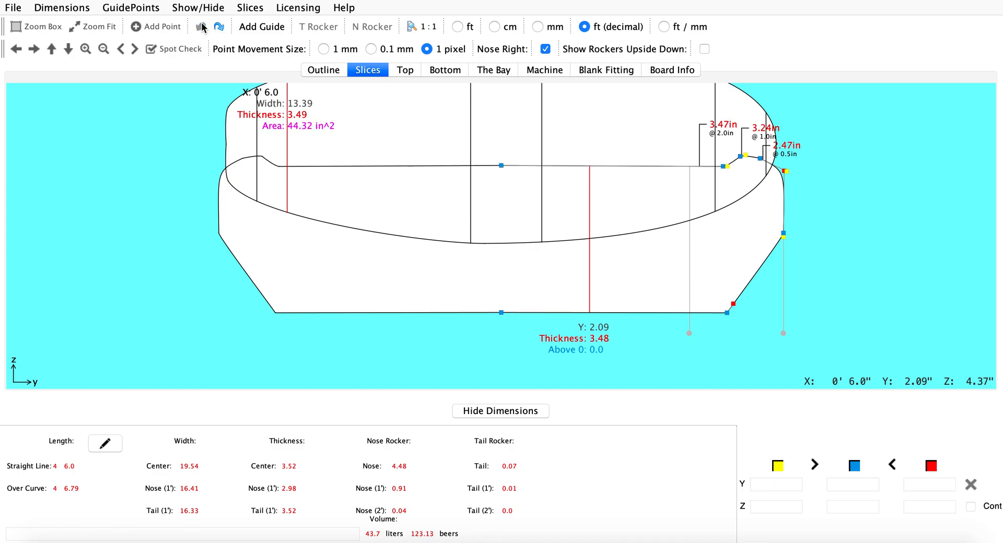
- Lower the deck point at Y 5.25 to Z 3.43 to separate its inner handle from the centre point
{"action": "left_click", "coordinate": [723, 166]}
{"action": "key", "text": "Down"}
{"action": "key", "text": "Down"}
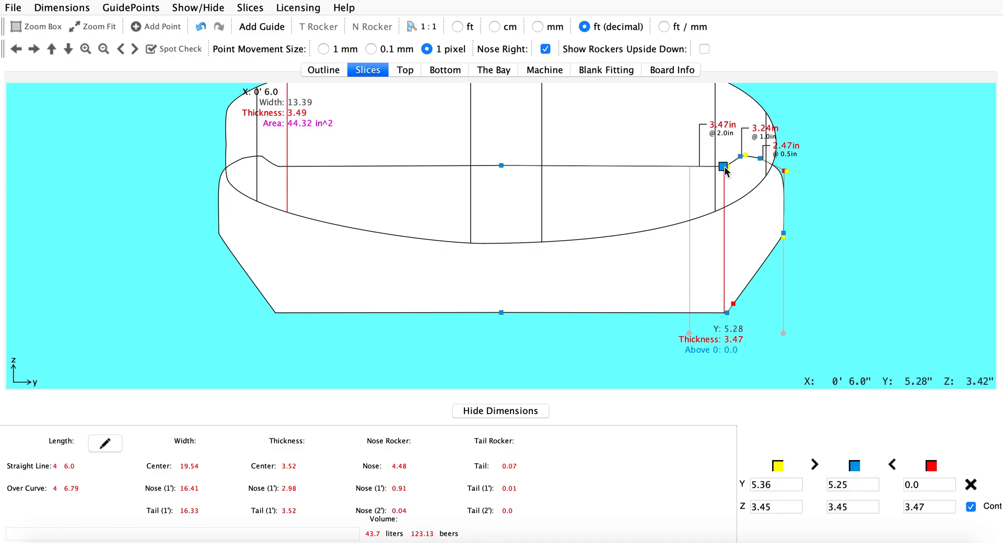
- Move the red deck handle at the centreline outward to Y 0.84
{"action": "left_click", "coordinate": [500, 168]}
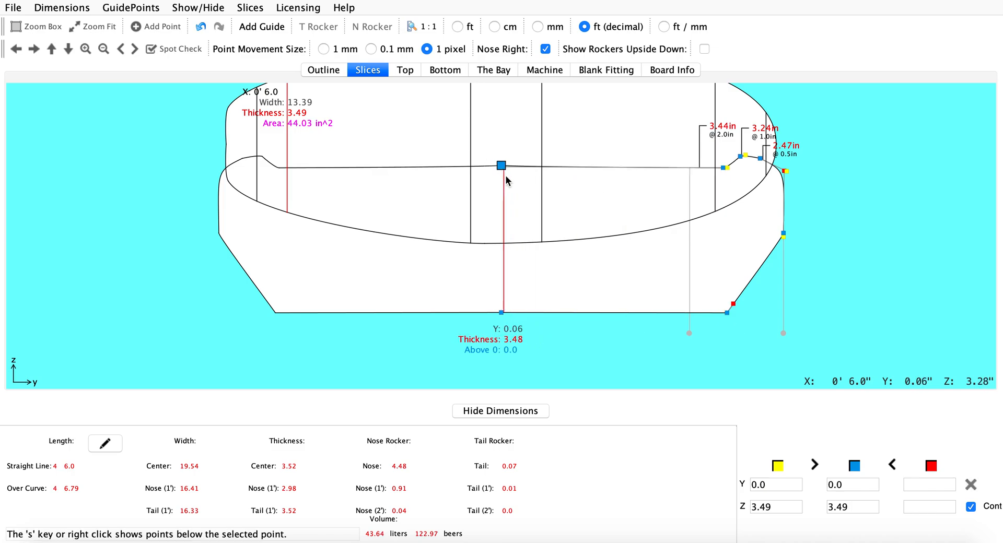
{"action": "left_click", "coordinate": [505, 178]}
{"action": "left_click", "coordinate": [502, 167]}
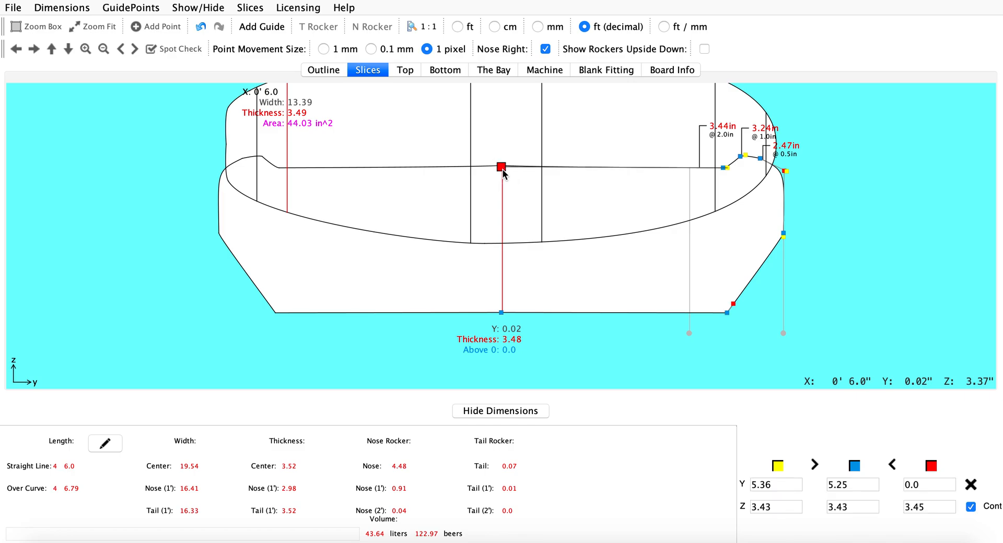
{"action": "key", "text": "Right"}
{"action": "key", "text": "Right"}
{"action": "key", "text": "Right"}
{"action": "key", "text": "Right"}
{"action": "key", "text": "Right"}
{"action": "key", "text": "Right"}
{"action": "key", "text": "Right"}
{"action": "key", "text": "Right"}
{"action": "key", "text": "Right"}
{"action": "key", "text": "Right"}
{"action": "key", "text": "Right"}
{"action": "key", "text": "Right"}
{"action": "key", "text": "Right"}
{"action": "key", "text": "Right"}
{"action": "key", "text": "Right"}
{"action": "key", "text": "Right"}
{"action": "key", "text": "Right"}
{"action": "key", "text": "Right"}
{"action": "key", "text": "Right"}
{"action": "key", "text": "Right"}
{"action": "key", "text": "Right"}
{"action": "key", "text": "Right"}
{"action": "key", "text": "Right"}
{"action": "key", "text": "Right"}
{"action": "key", "text": "Right"}
{"action": "key", "text": "Right"}
{"action": "key", "text": "Right"}
{"action": "key", "text": "Right"}
{"action": "key", "text": "Right"}
{"action": "key", "text": "Right"}
{"action": "key", "text": "Right"}
{"action": "key", "text": "Right"}
{"action": "key", "text": "Right"}
{"action": "key", "text": "Right"}
{"action": "key", "text": "Right"}
{"action": "key", "text": "Right"}
{"action": "key", "text": "Right"}
{"action": "key", "text": "Right"}
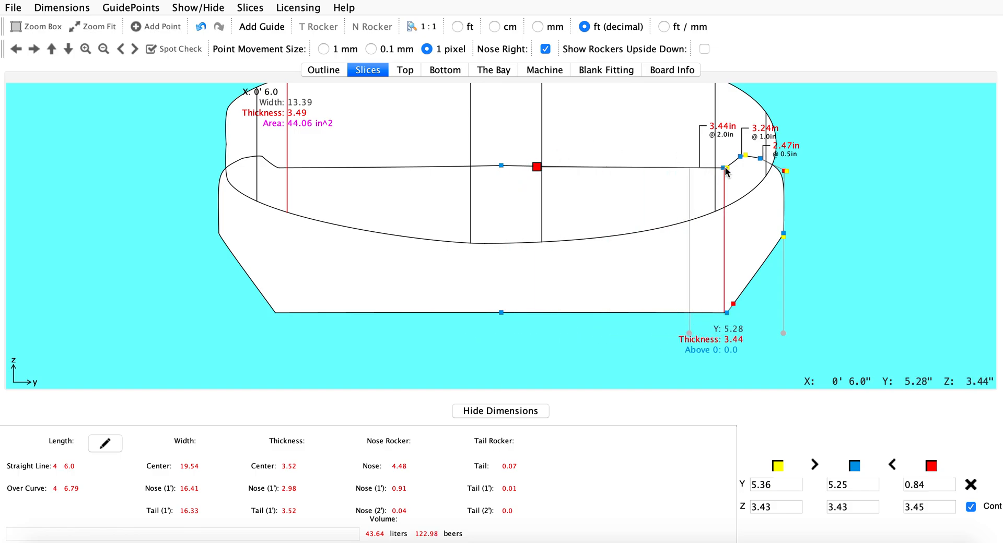
- Raise the deck point at Y 5.25 to Z 3.47 in the 0' 6.0 slice
{"action": "key", "text": "Up"}
{"action": "key", "text": "Up"}
{"action": "key", "text": "Up"}
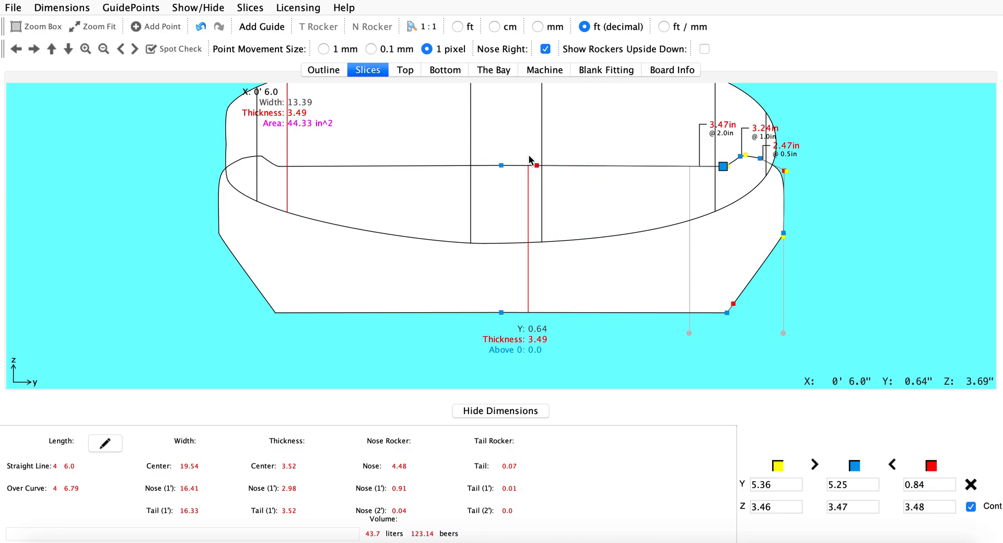
- In the slice at 2' 0.0, move the red deck handle outward, away from the centre point
{"action": "left_click", "coordinate": [471, 135]}
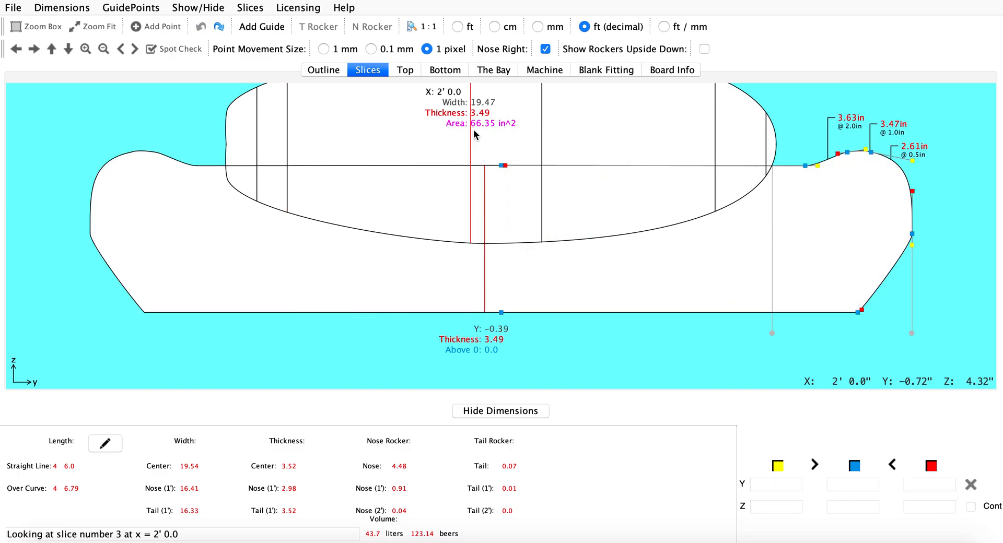
{"action": "left_click_drag", "start_coordinate": [504, 165], "coordinate": [566, 165]}
{"action": "left_click", "coordinate": [506, 161]}
- In the slice at 2' 7.0, move the red deck handle across the centreline to about Y 1.78, and open the 4' 0.0 slice
{"action": "left_click", "coordinate": [542, 125]}
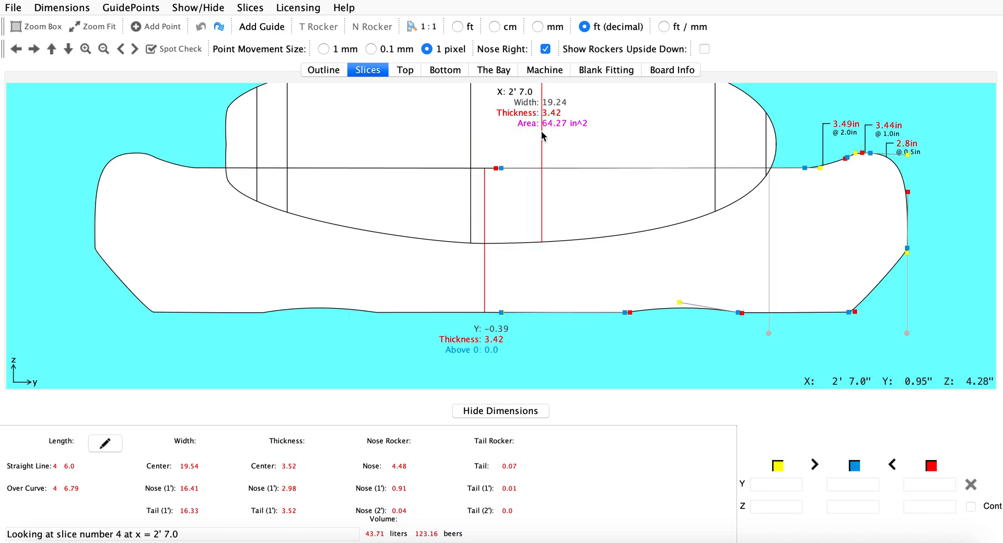
{"action": "left_click_drag", "start_coordinate": [496, 167], "coordinate": [576, 168]}
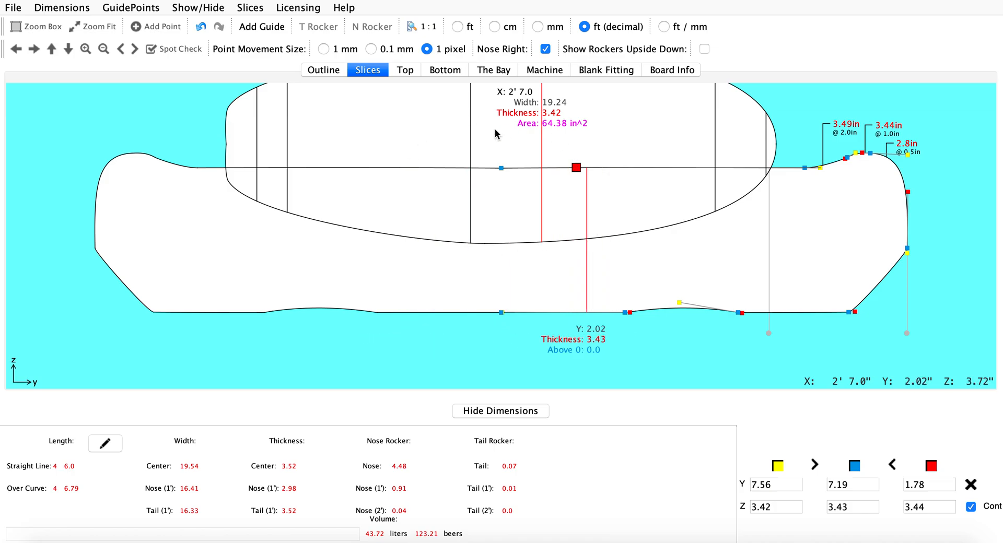
{"action": "key", "text": "ctrl+z"}
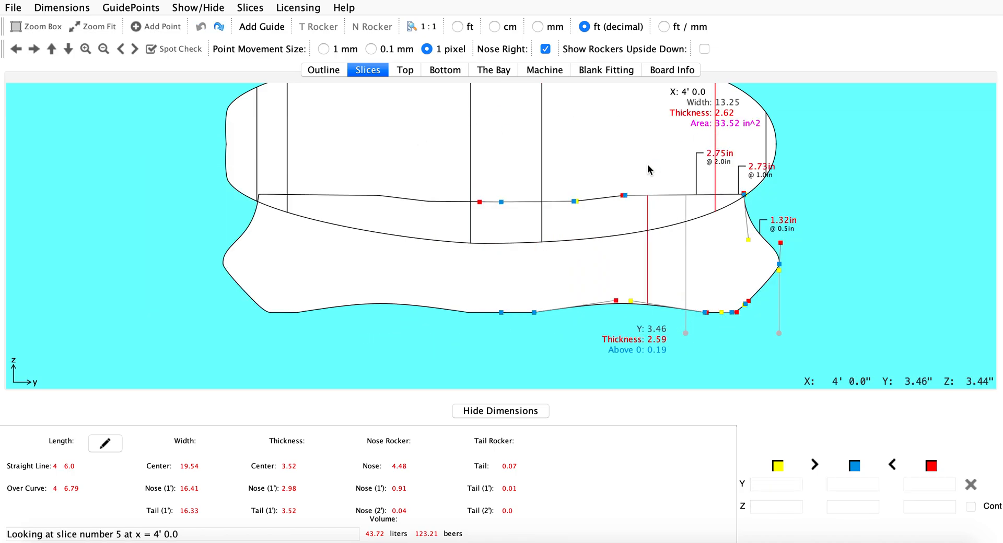
- Undo the last two edits to the deck curve in the board's top profile
{"action": "left_click", "coordinate": [405, 71]}
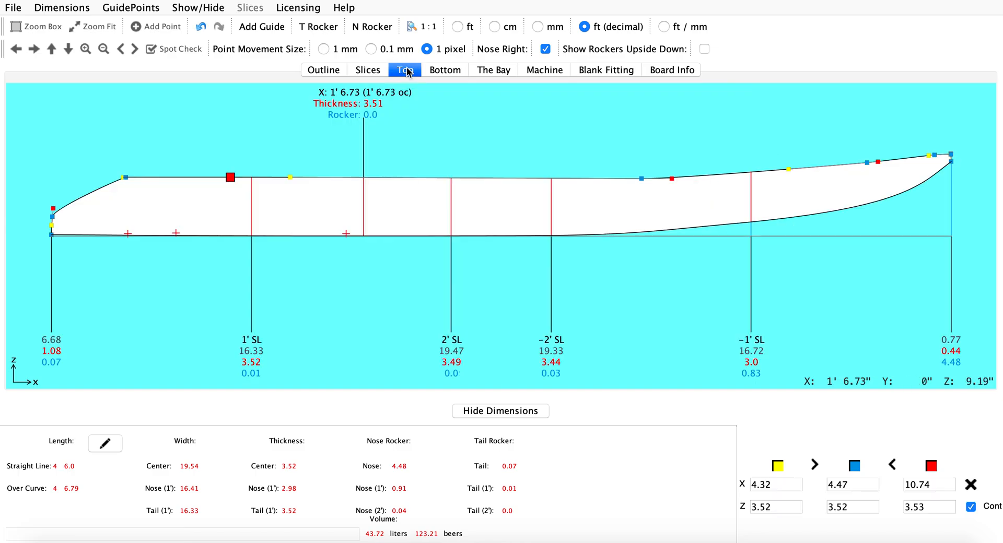
{"action": "left_click", "coordinate": [200, 27]}
{"action": "left_click", "coordinate": [200, 27]}
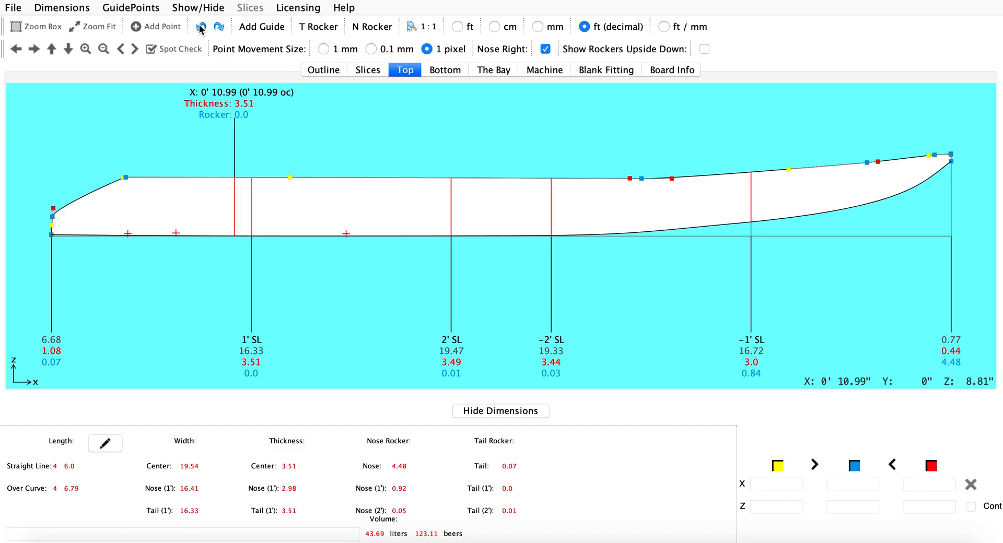
- Separate the overlapping deck curve handles, moving the red one toward the tail and the yellow one to about X 21.5, Z 3.54
{"action": "left_click", "coordinate": [629, 179]}
{"action": "left_click_drag", "start_coordinate": [629, 179], "coordinate": [579, 148]}
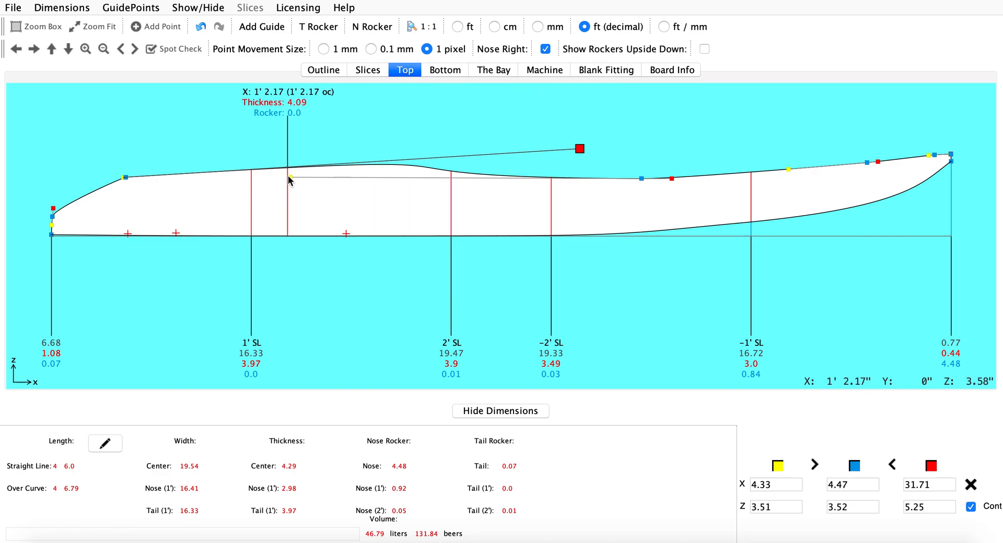
{"action": "left_click_drag", "start_coordinate": [580, 149], "coordinate": [411, 180]}
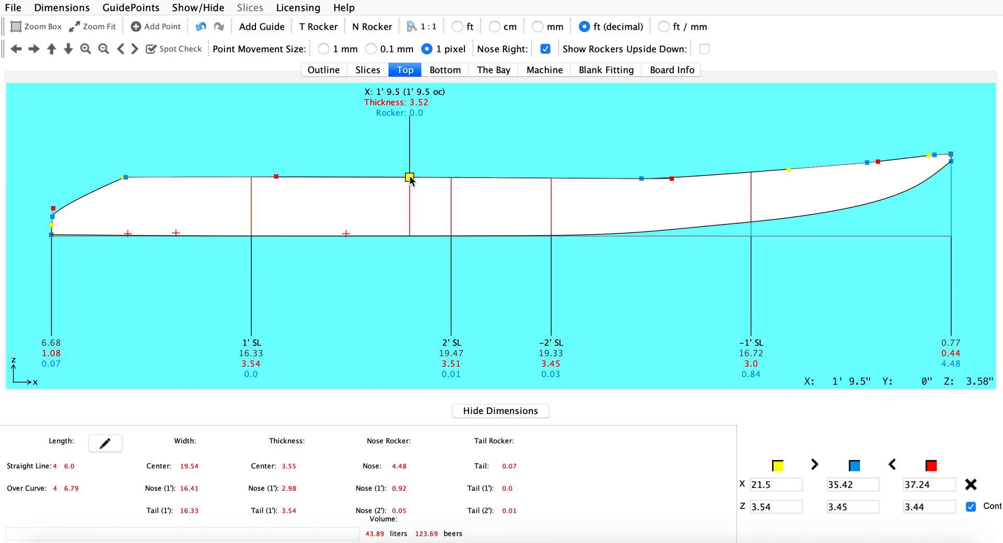
{"action": "left_click", "coordinate": [427, 113]}
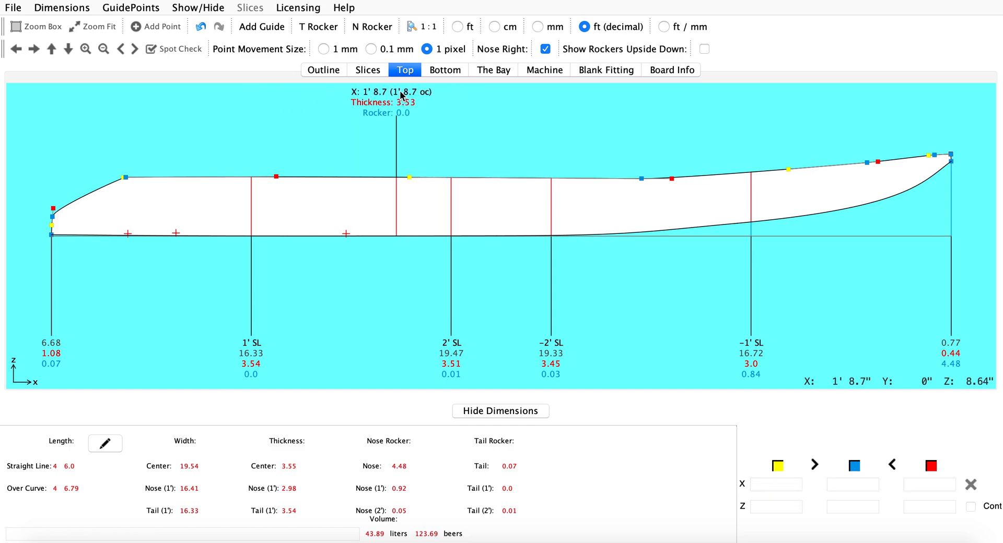
- Run the Bad Points Check from the 2' 0.0 slice and let the program fix the acute angles in slice 3
{"action": "left_click", "coordinate": [372, 73]}
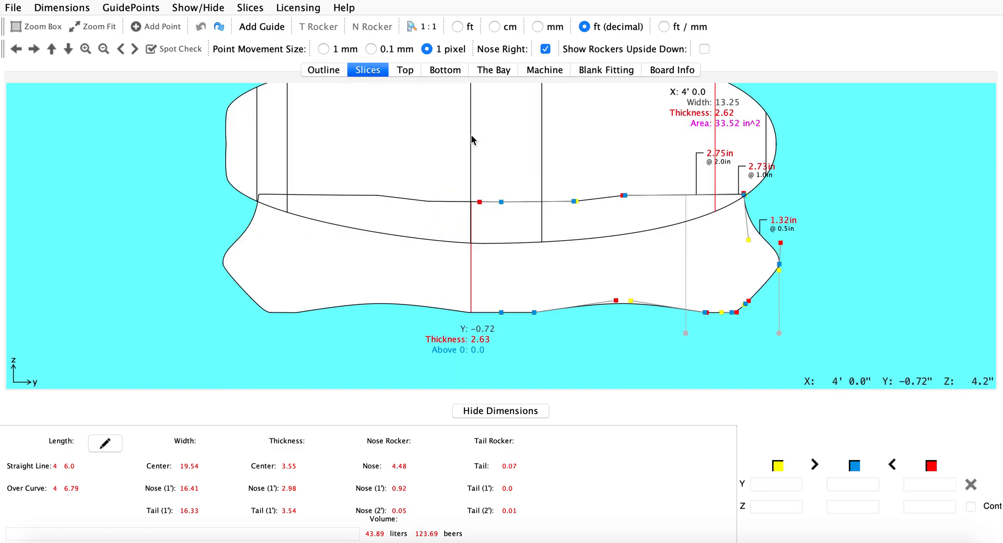
{"action": "left_click", "coordinate": [472, 136]}
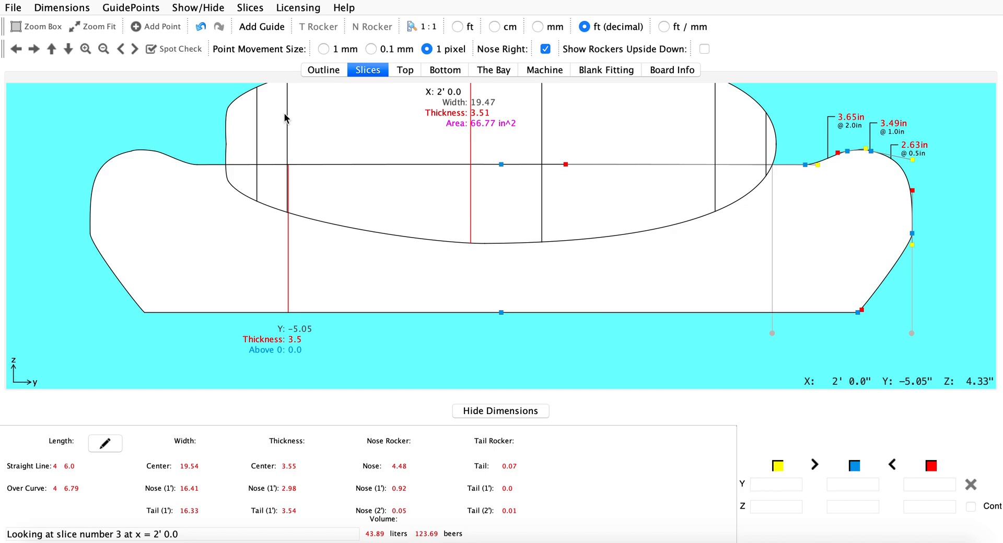
{"action": "left_click", "coordinate": [251, 8]}
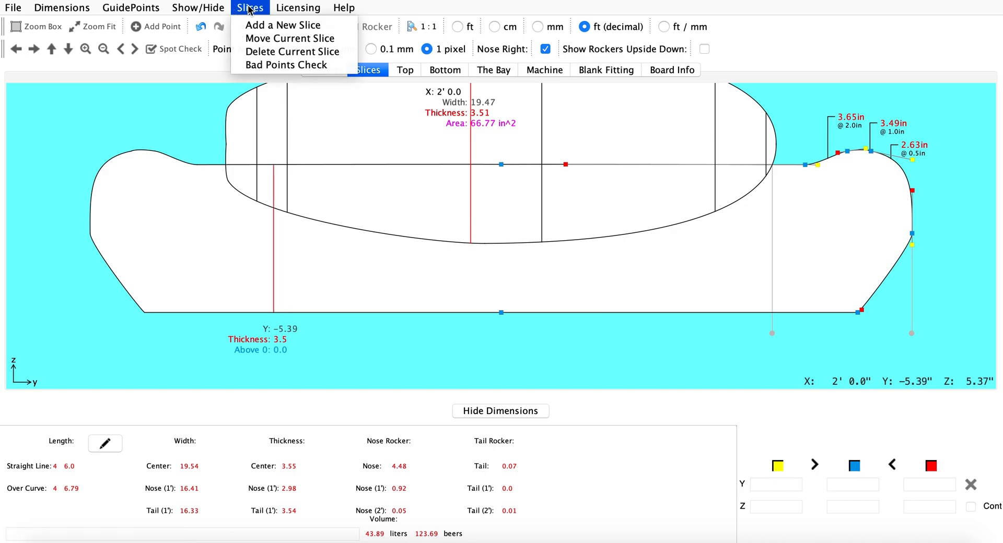
{"action": "left_click", "coordinate": [333, 66]}
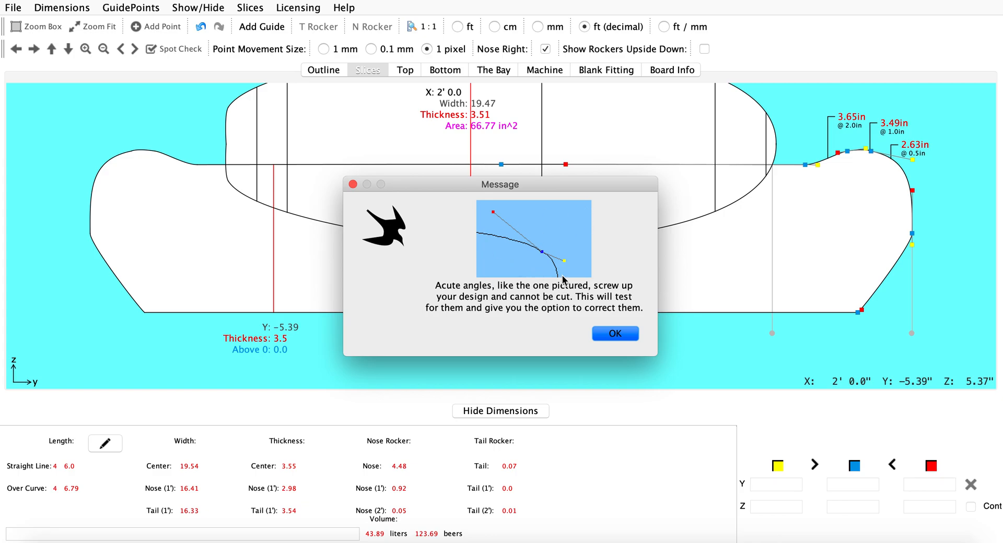
{"action": "left_click", "coordinate": [612, 335]}
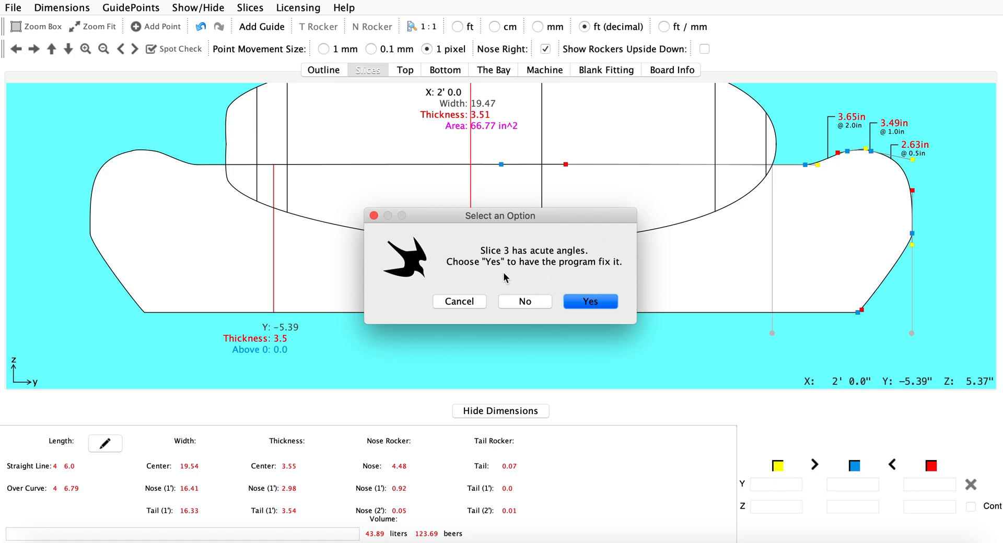
{"action": "left_click", "coordinate": [593, 302]}
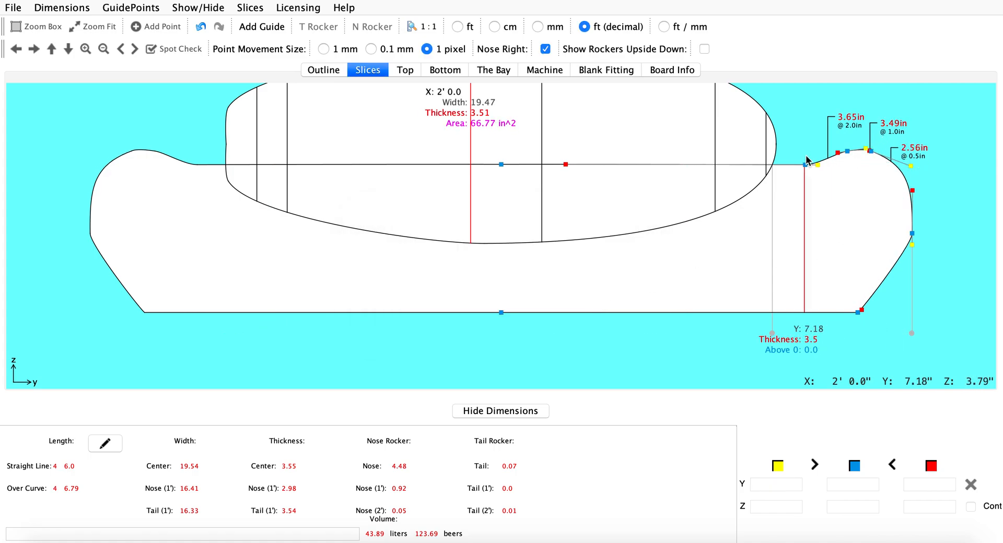
- Run the Bad Points Check again to verify all slices for acute angles
{"action": "left_click", "coordinate": [251, 12]}
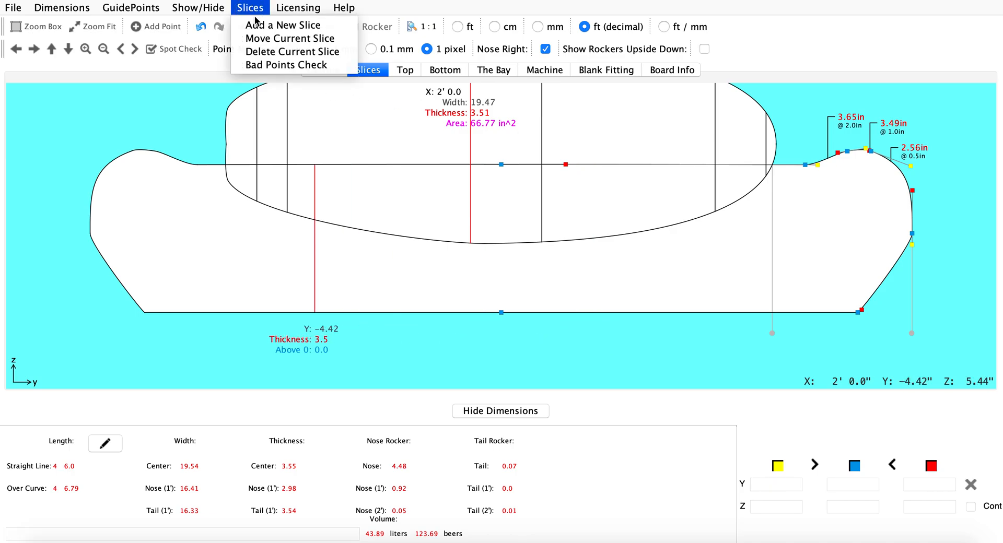
{"action": "left_click", "coordinate": [330, 65]}
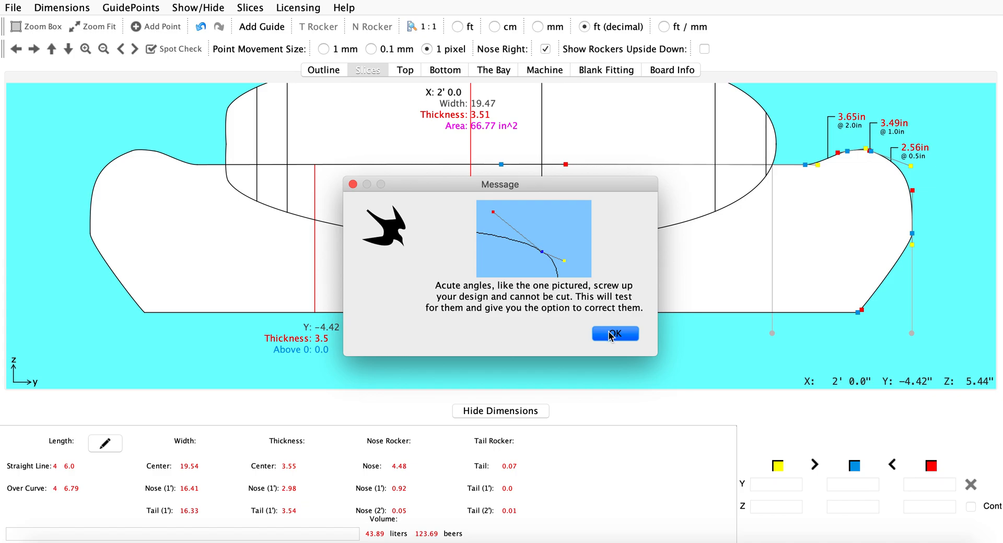
{"action": "left_click", "coordinate": [612, 333]}
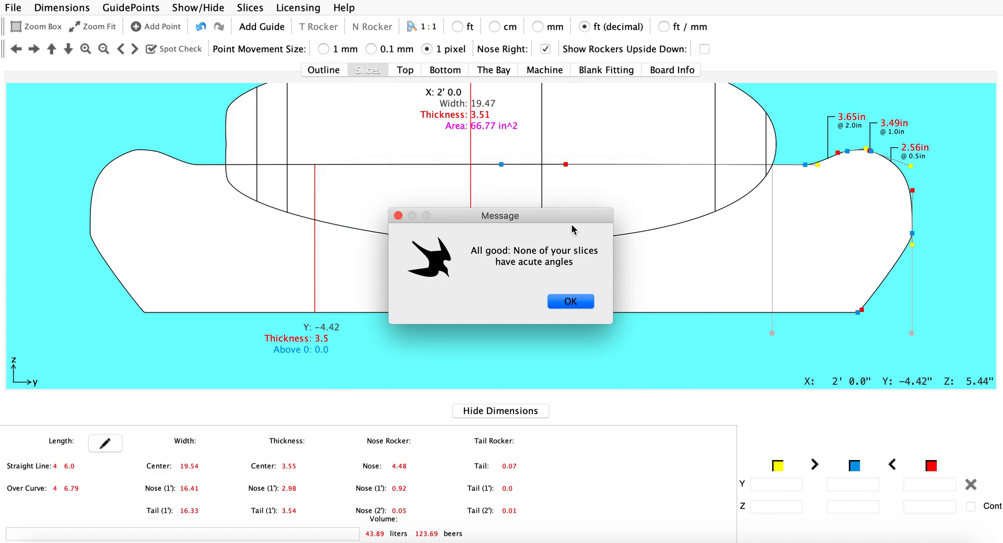
{"action": "left_click_drag", "start_coordinate": [564, 217], "coordinate": [562, 211]}
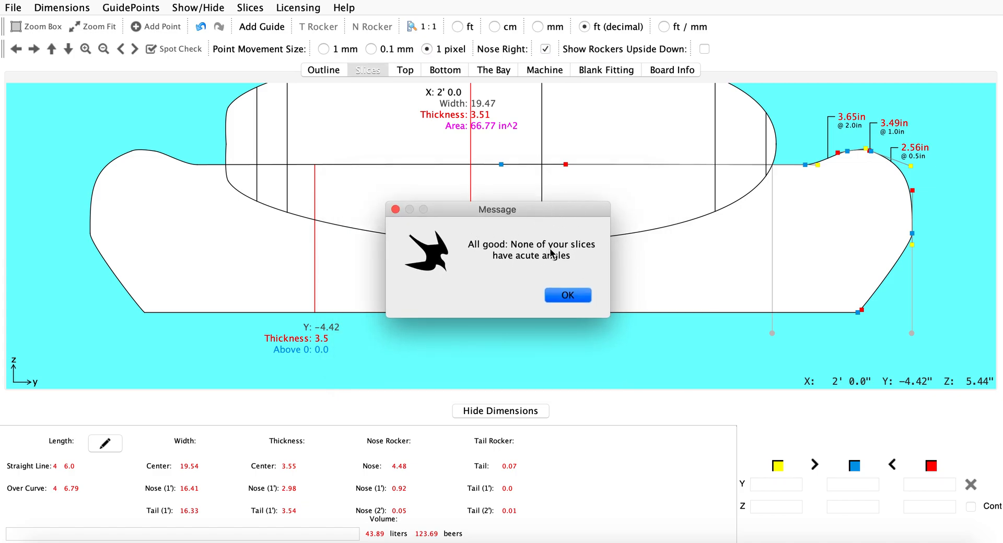
{"action": "left_click", "coordinate": [566, 296]}
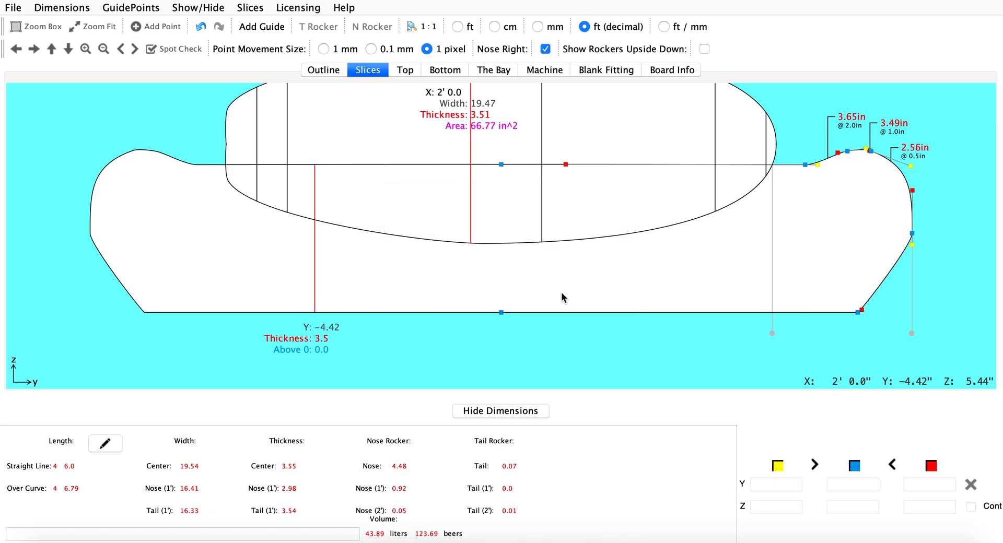
- Inspect the board in the blank fitting view and rotate its solid 3D model in The Bay
{"action": "left_click", "coordinate": [606, 71]}
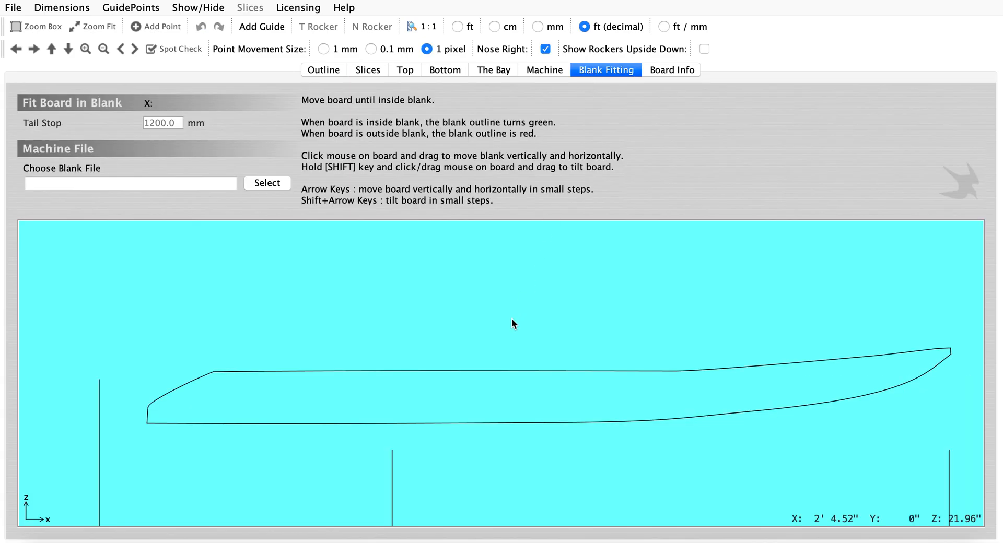
{"action": "left_click", "coordinate": [491, 70]}
{"action": "left_click_drag", "start_coordinate": [493, 343], "coordinate": [489, 372]}
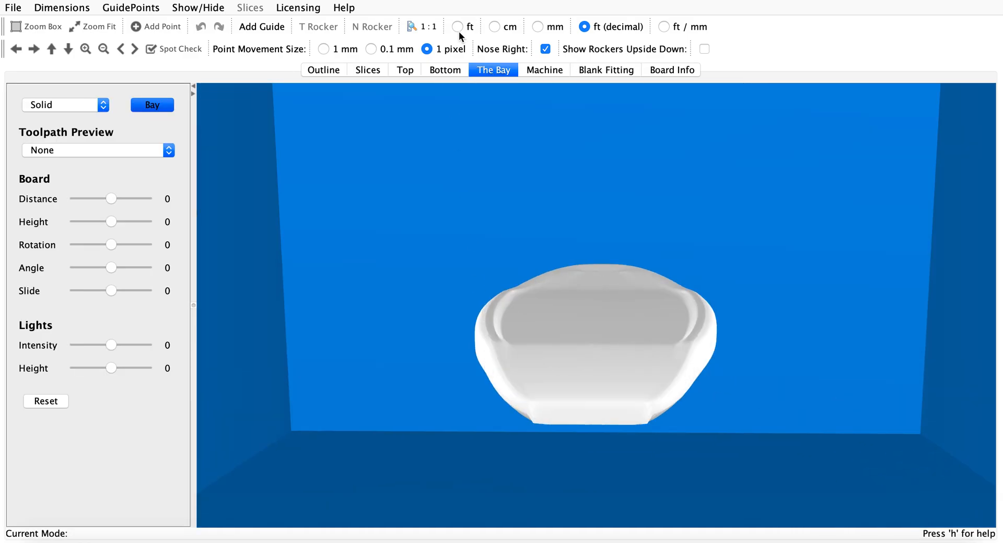
- Return to the 2' 0.0 slice and undo its acute-angle correction and centre handle move
{"action": "left_click", "coordinate": [367, 71]}
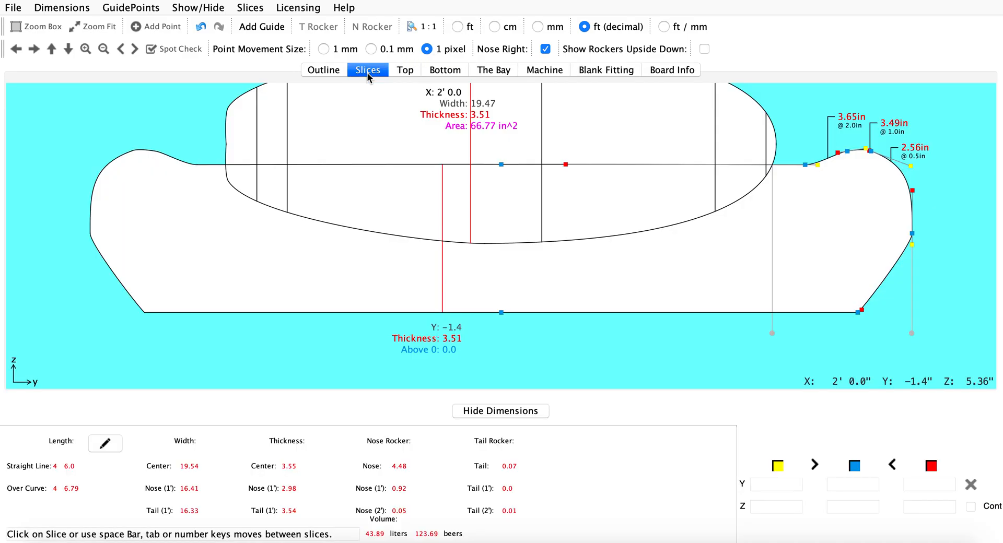
{"action": "left_click", "coordinate": [201, 27]}
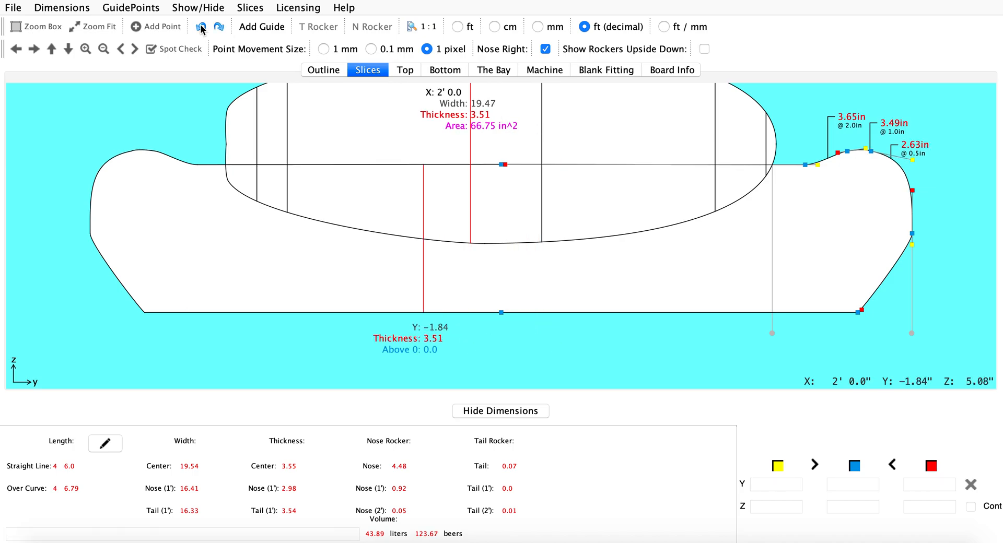
- Undo the centre handle moves in the 2' 7.0 and 0' 6.0 slices
{"action": "left_click", "coordinate": [540, 133]}
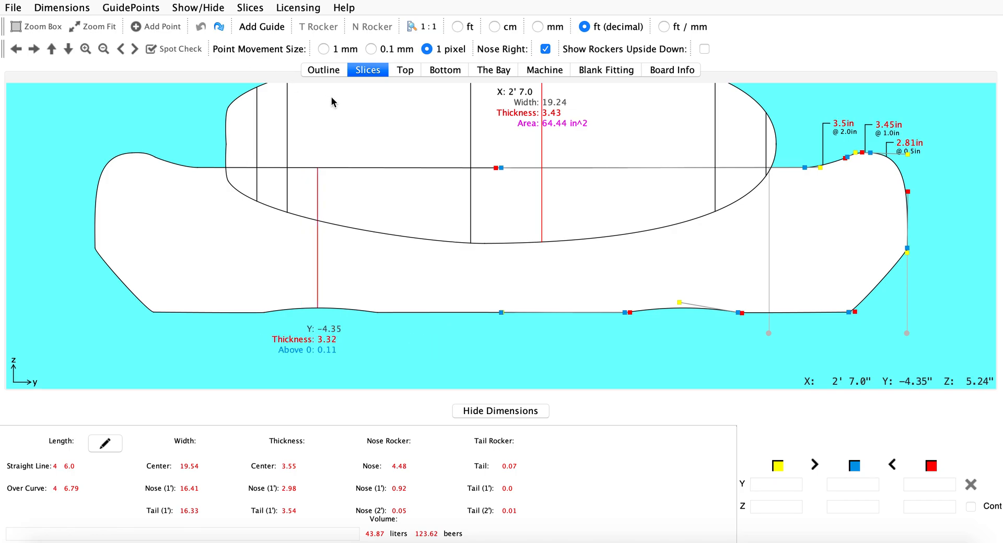
{"action": "left_click", "coordinate": [287, 135]}
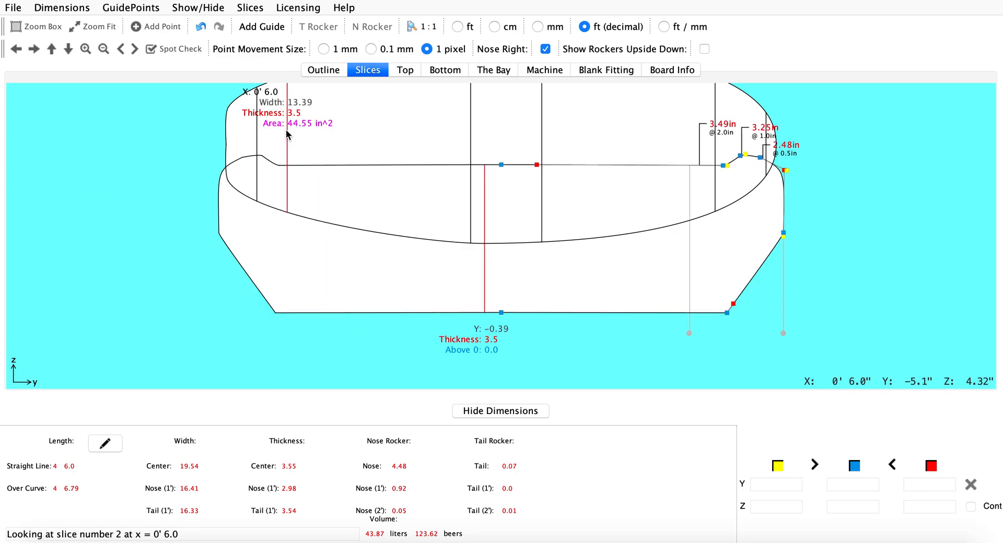
{"action": "left_click", "coordinate": [201, 27]}
{"action": "left_click", "coordinate": [202, 29]}
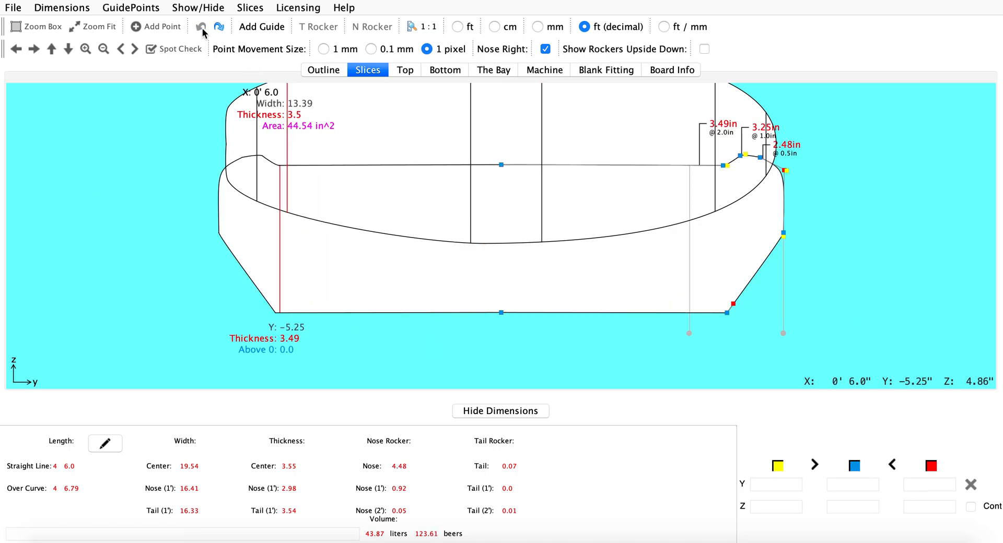
- View the board's bottom profile and try to preview its solid 3D model in The Bay
{"action": "left_click", "coordinate": [453, 70]}
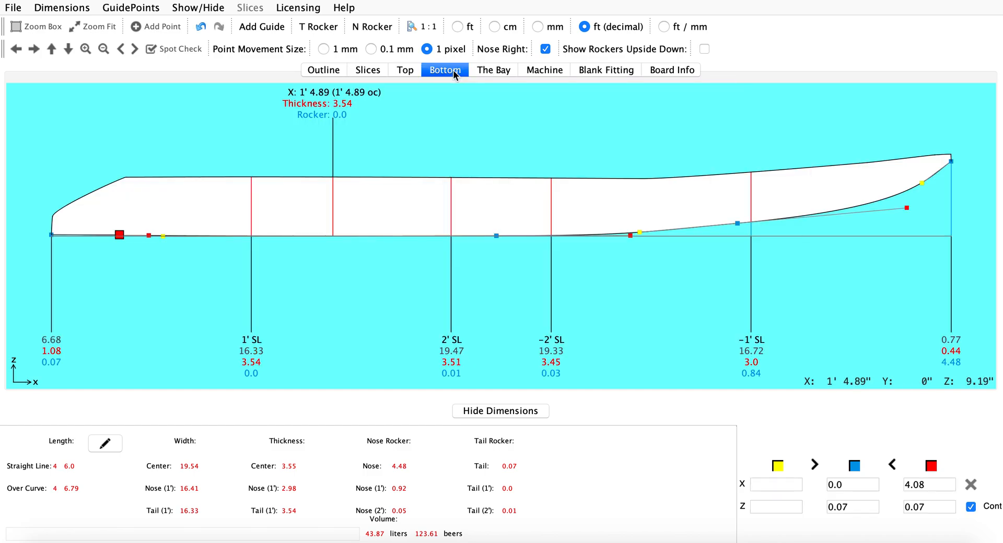
{"action": "left_click", "coordinate": [497, 71]}
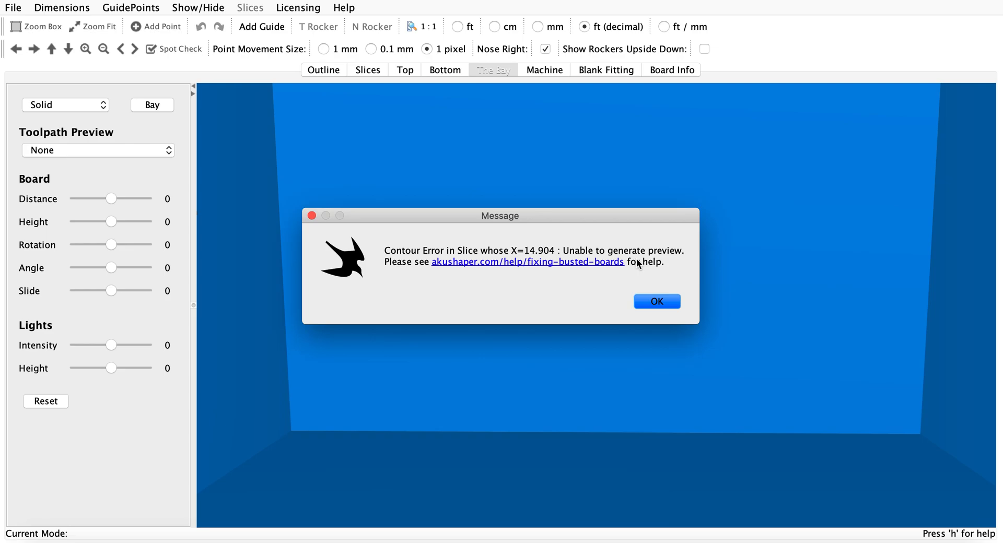
{"action": "left_click", "coordinate": [641, 302]}
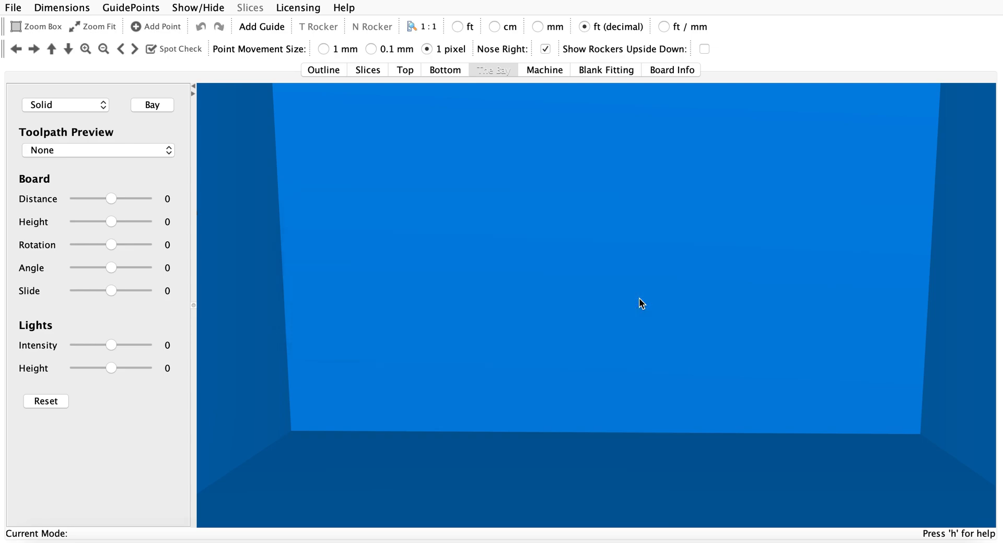
- Redo the undone centre handle corrections in the 0' 6.0, 2' 0.0 and 2' 7.0 slices
{"action": "left_click", "coordinate": [374, 71]}
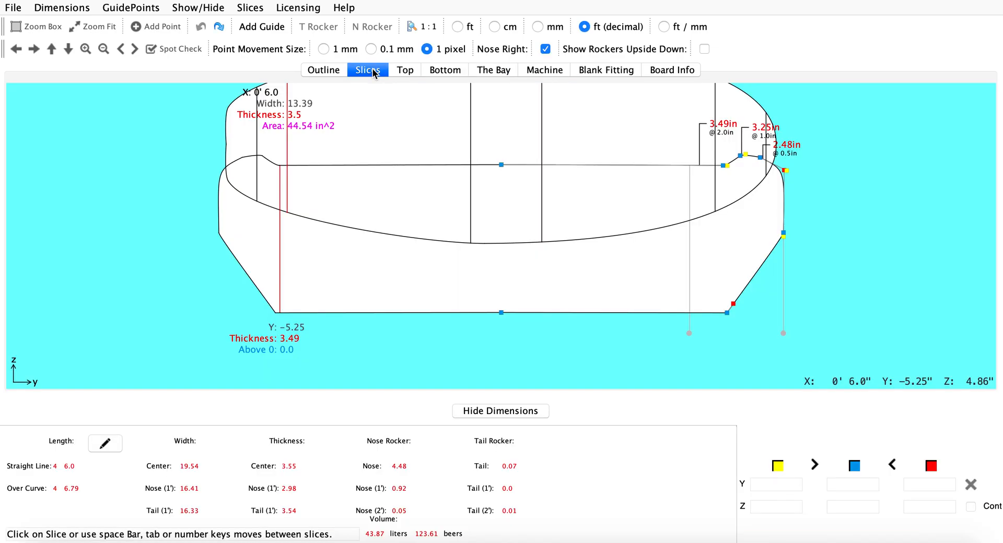
{"action": "left_click", "coordinate": [219, 27]}
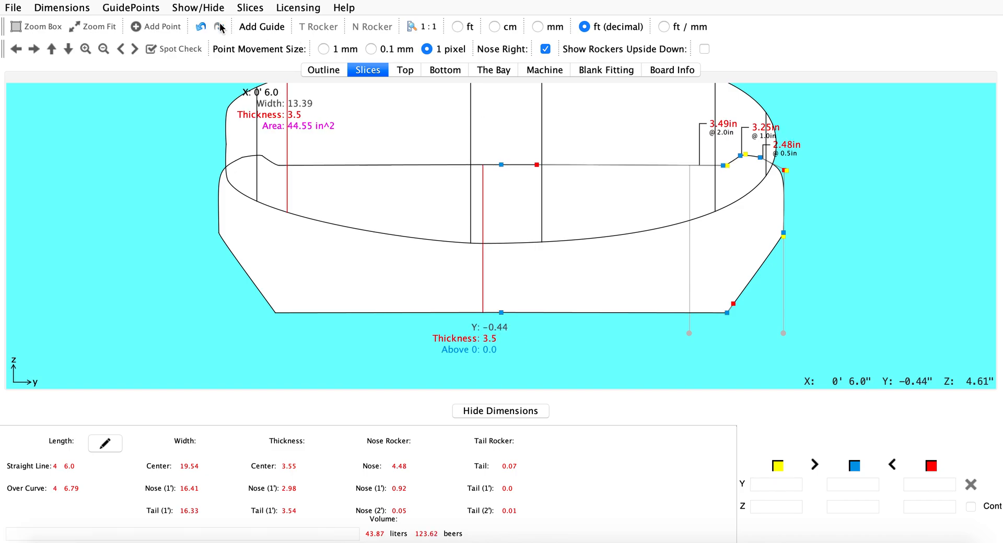
{"action": "left_click", "coordinate": [471, 123]}
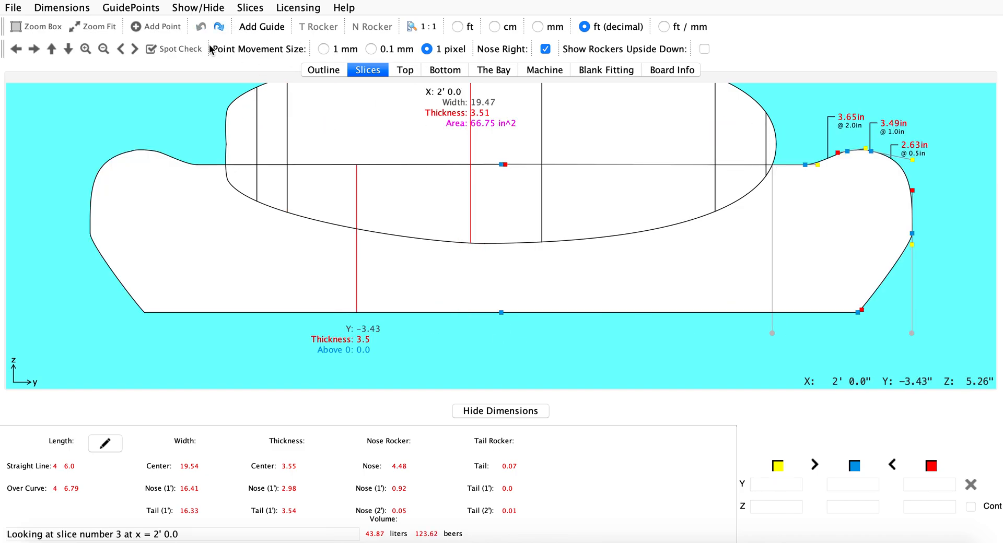
{"action": "left_click", "coordinate": [217, 27]}
{"action": "left_click", "coordinate": [219, 27]}
{"action": "left_click", "coordinate": [540, 147]}
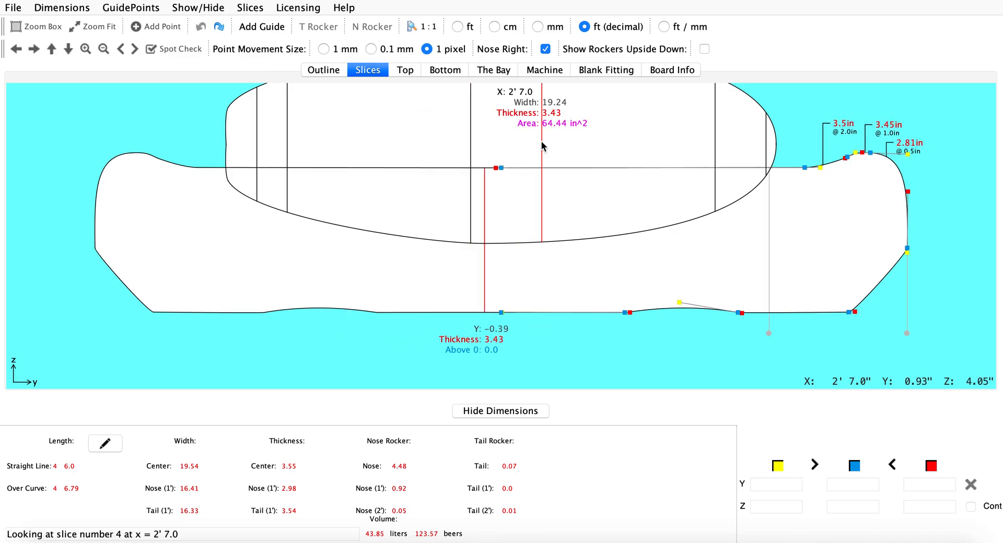
{"action": "left_click", "coordinate": [219, 27]}
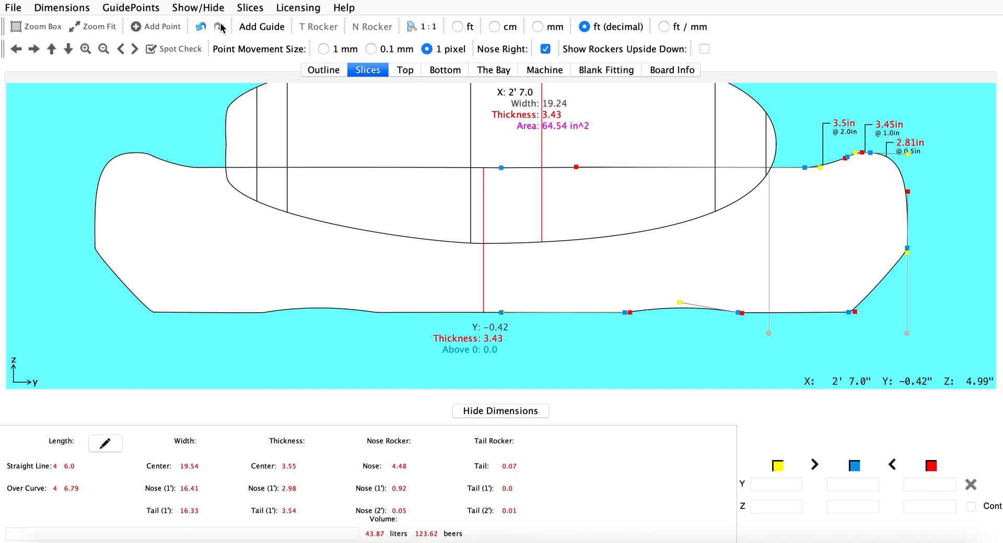
- Run the Bad Points Check from the 2' 7.0 slice to test the slices for acute angles
{"action": "left_click", "coordinate": [263, 11]}
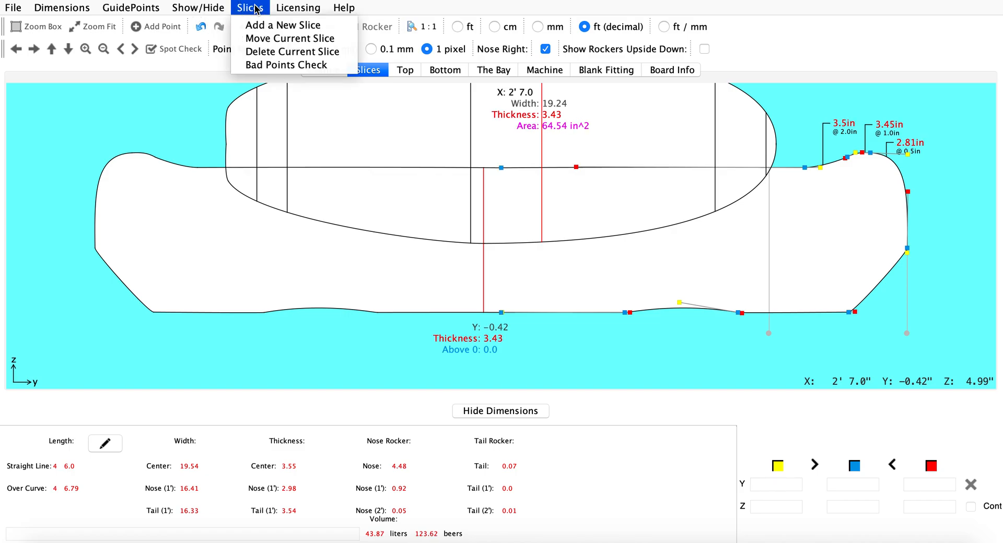
{"action": "left_click", "coordinate": [281, 70]}
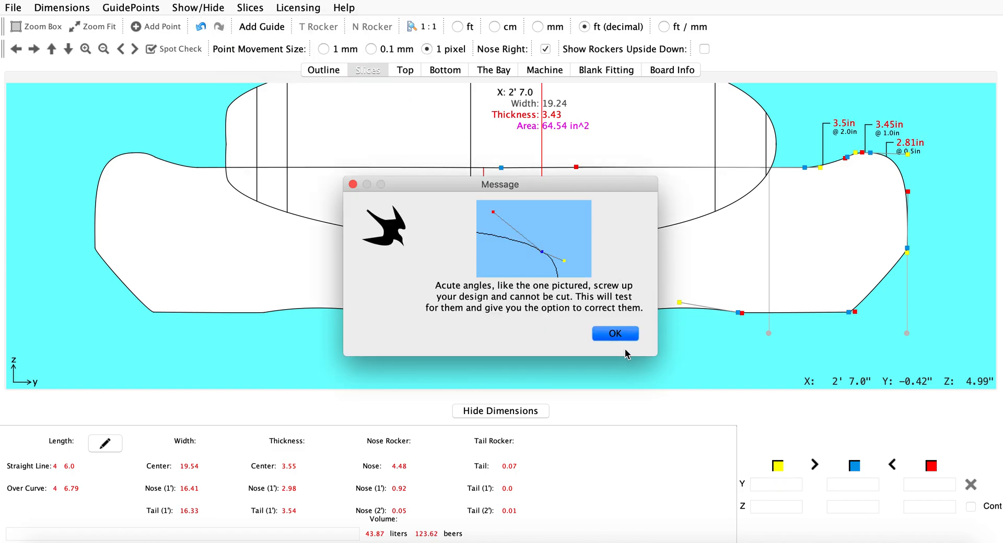
{"action": "left_click", "coordinate": [624, 333]}
{"action": "left_click", "coordinate": [570, 301]}
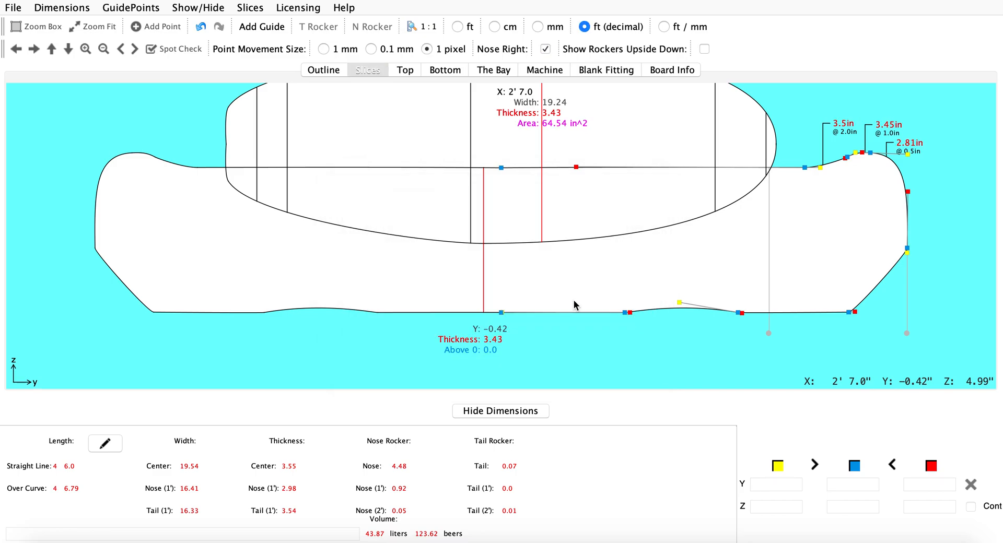
- Preview the board's solid 3D model in The Bay and rotate it to inspect the deck from the tail
{"action": "left_click", "coordinate": [491, 71]}
{"action": "left_click_drag", "start_coordinate": [522, 343], "coordinate": [413, 370]}
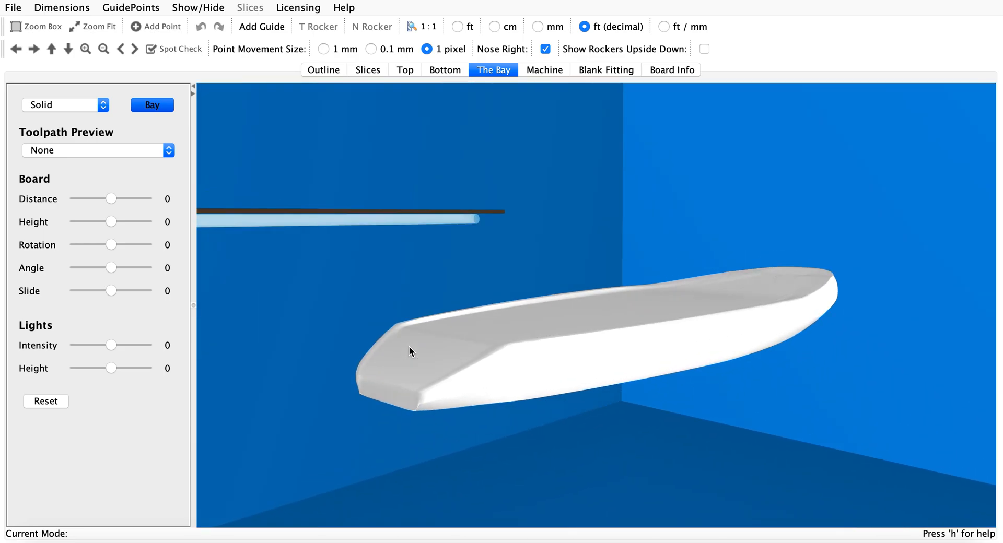